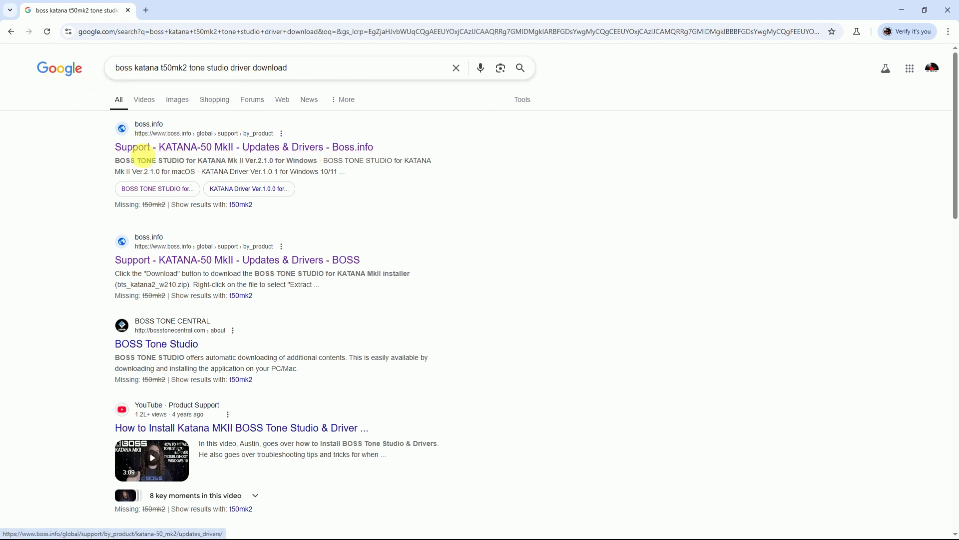
# Open the boss.info KATANA-50 MkII Updates & Drivers page from the Google results
pyautogui.click(144, 146)
# View the KATANA Mk II System Program download page, then return to the drivers list
pyautogui.scroll(-4, 709, 209)
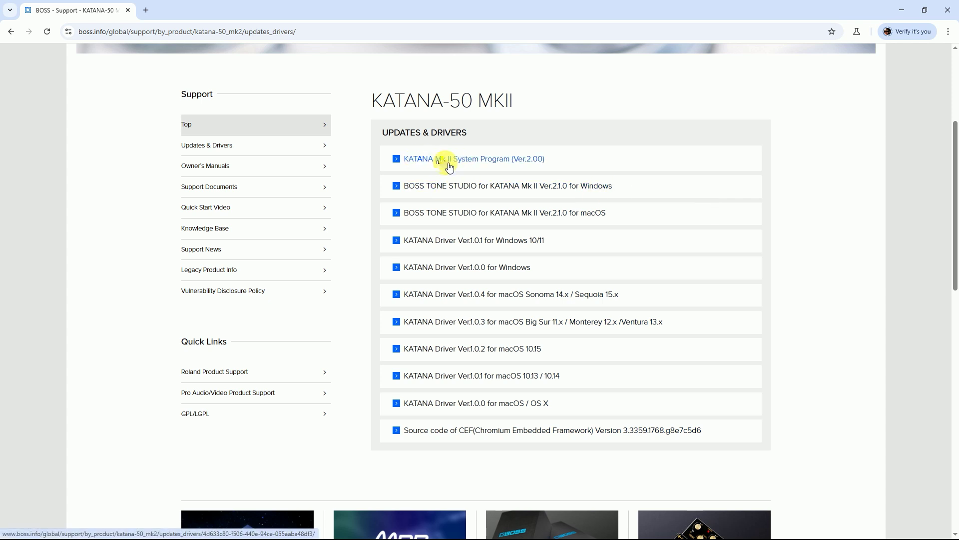
pyautogui.click(528, 164)
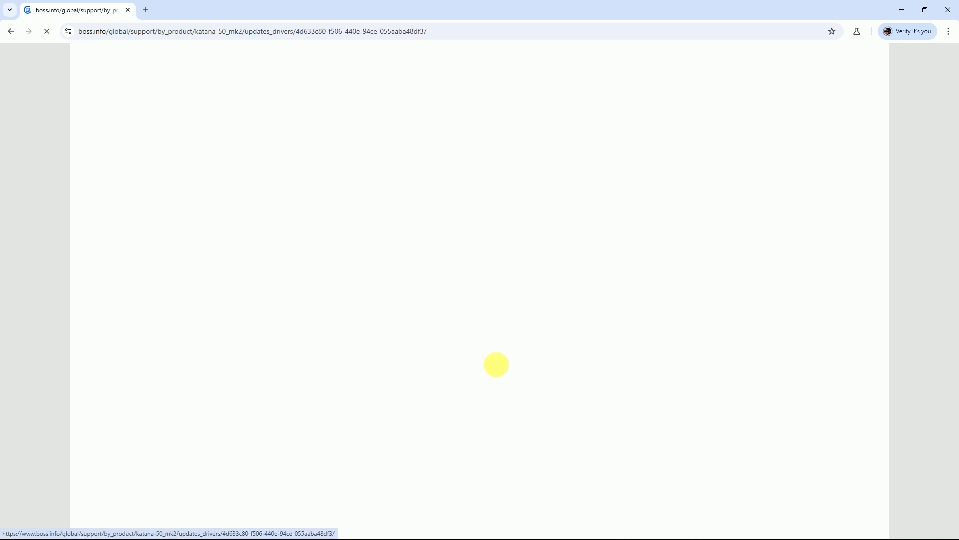
pyautogui.scroll(-15, 497, 364)
pyautogui.scroll(-7, 487, 359)
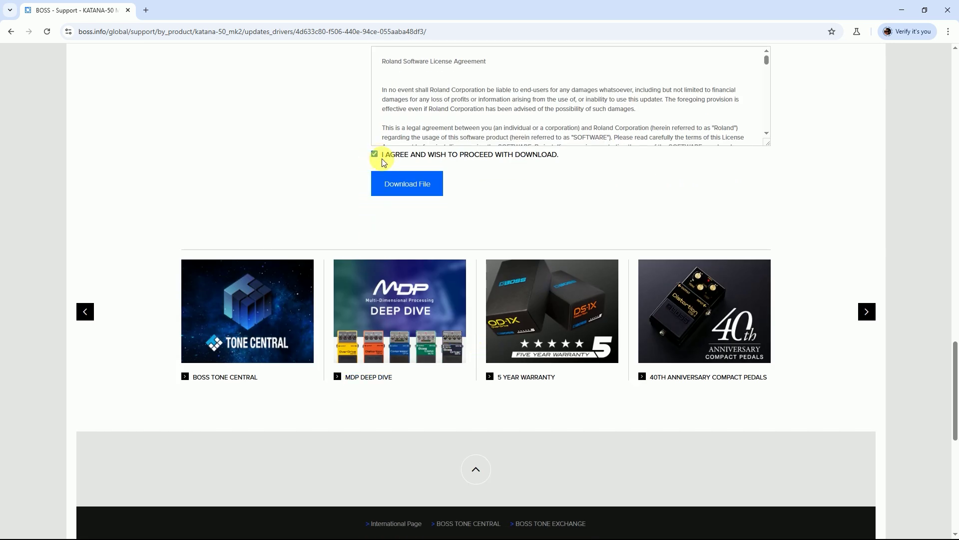
pyautogui.hotkey('alt', 'Left')
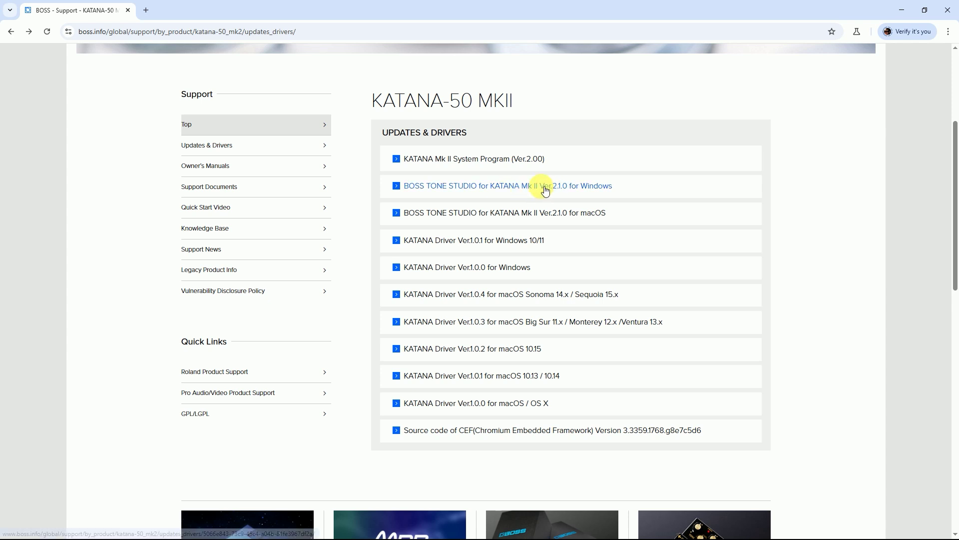
# View the BOSS TONE STUDIO for Windows and KATANA Driver Ver.1.0.1 Windows 10/11 pages
pyautogui.click(510, 187)
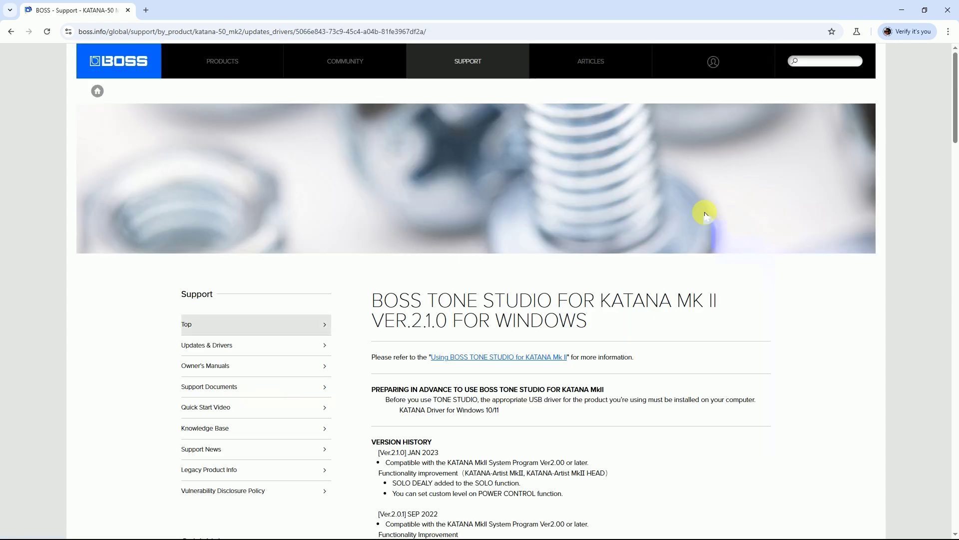
pyautogui.scroll(-20, 499, 278)
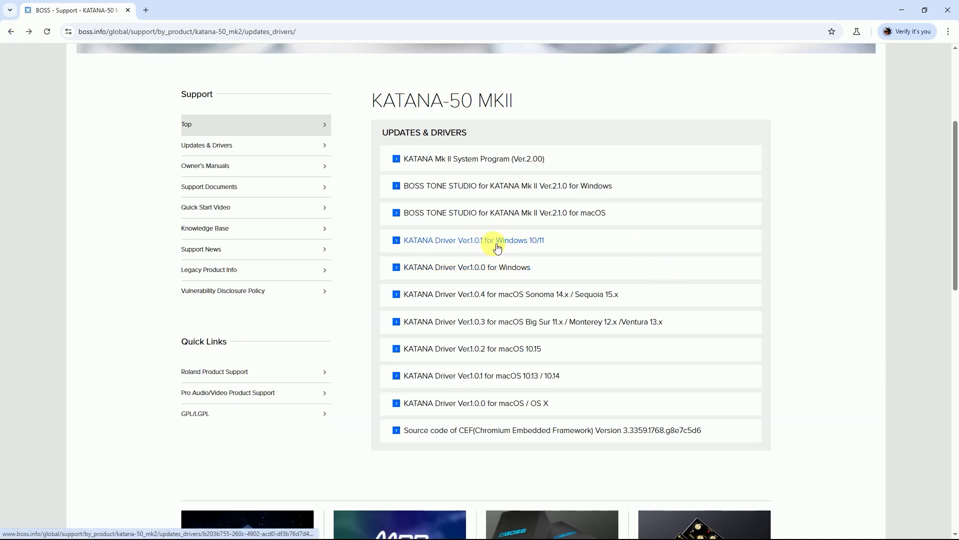
pyautogui.click(536, 242)
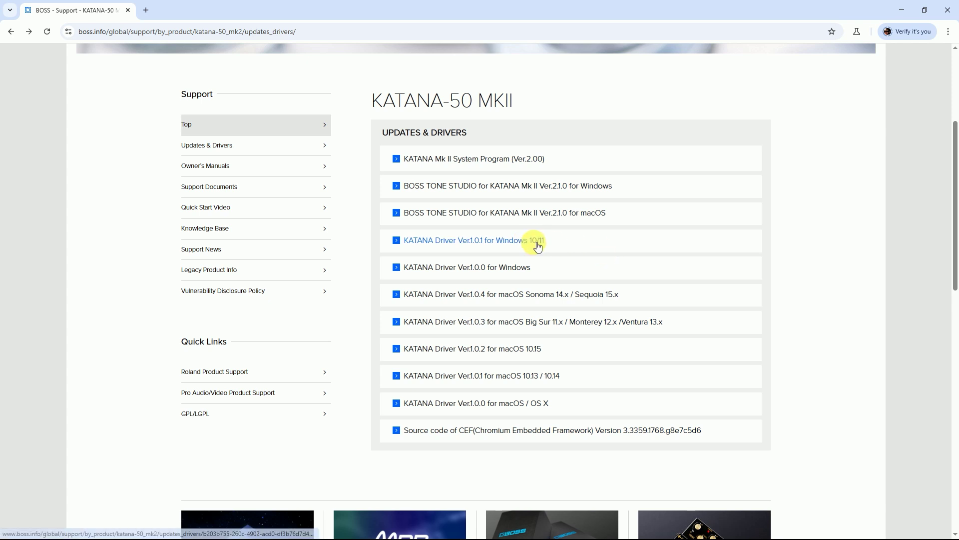
pyautogui.scroll(-8, 638, 252)
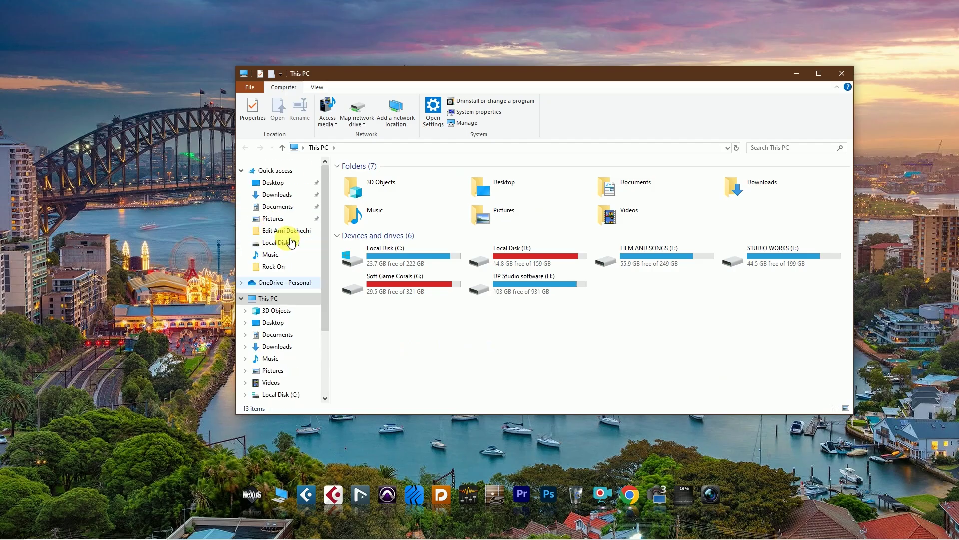
# Check the katana2_sys_v200 folder in Downloads, then reopen the KATANA Mk II System Program page
pyautogui.click(279, 196)
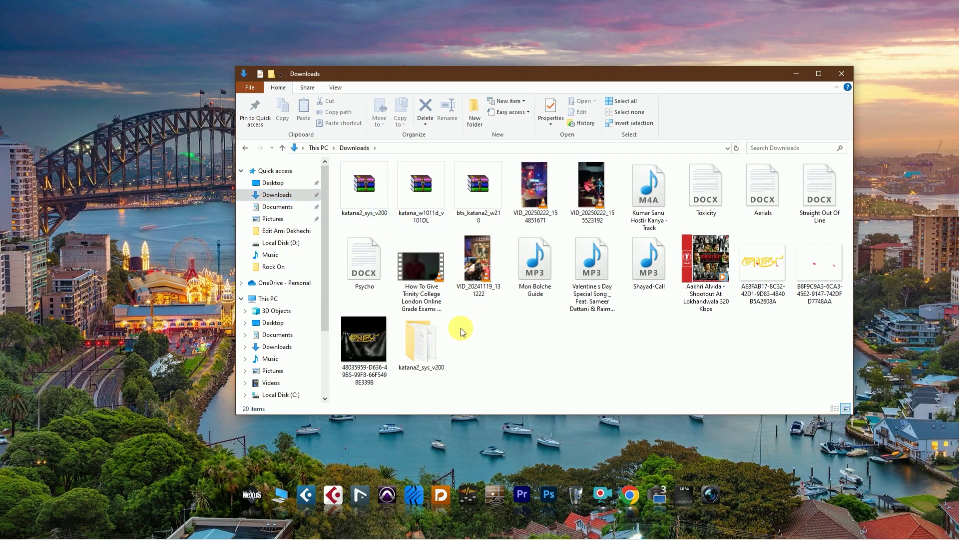
pyautogui.doubleClick(427, 345)
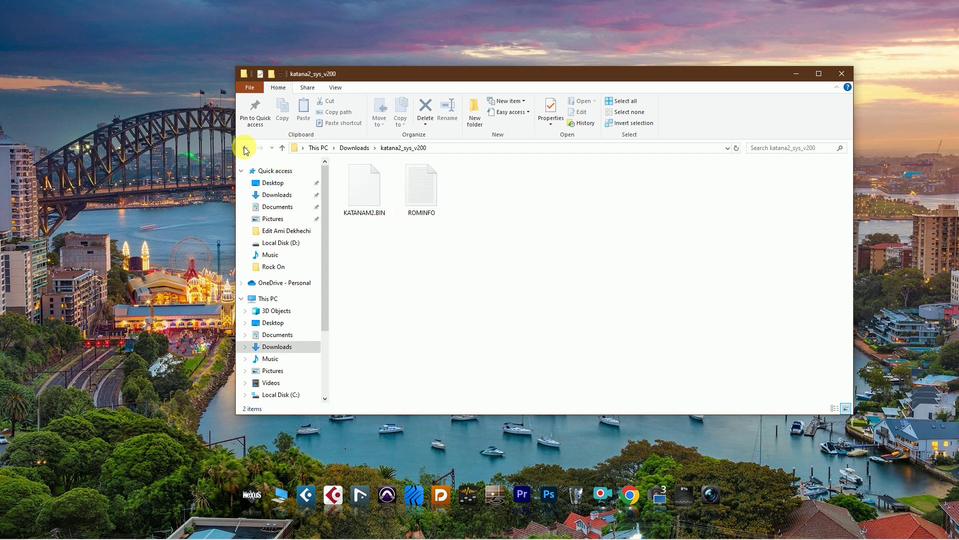
pyautogui.click(804, 78)
pyautogui.click(281, 528)
pyautogui.click(544, 161)
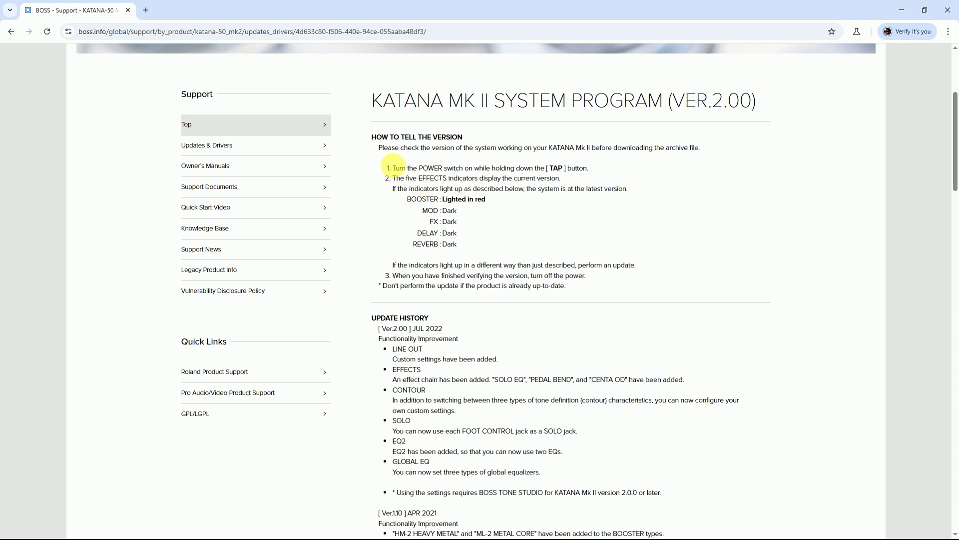
pyautogui.moveTo(395, 169); pyautogui.dragTo(603, 173)
pyautogui.click(613, 173)
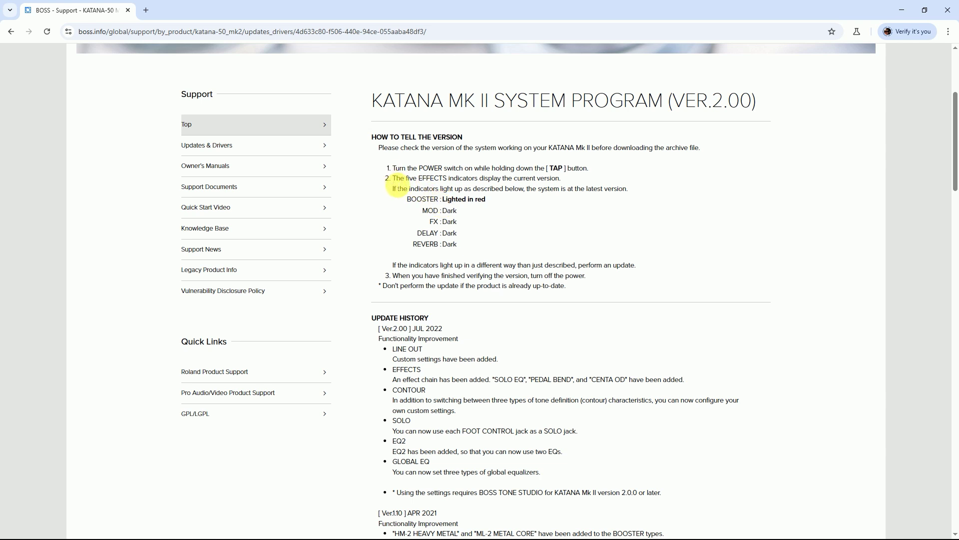
pyautogui.moveTo(393, 179); pyautogui.dragTo(435, 244)
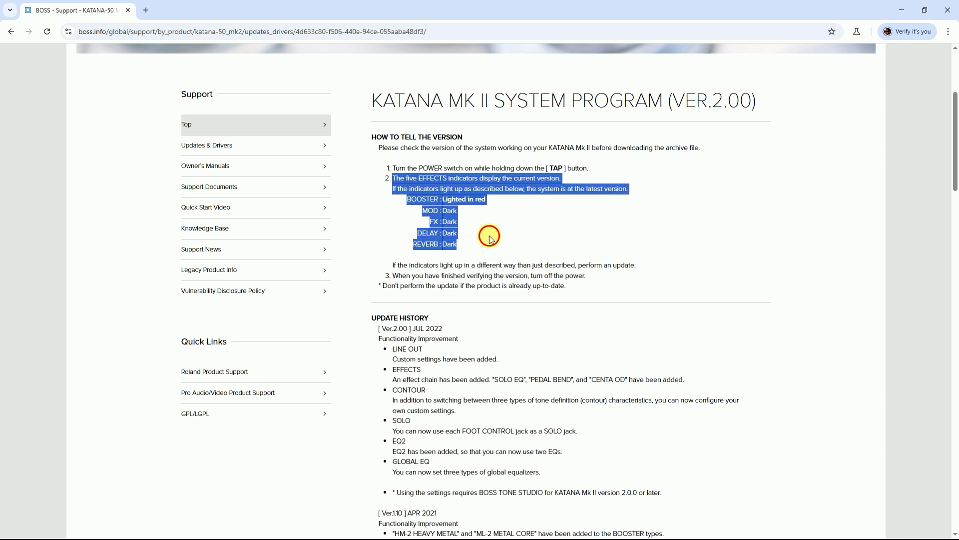
pyautogui.click(449, 221)
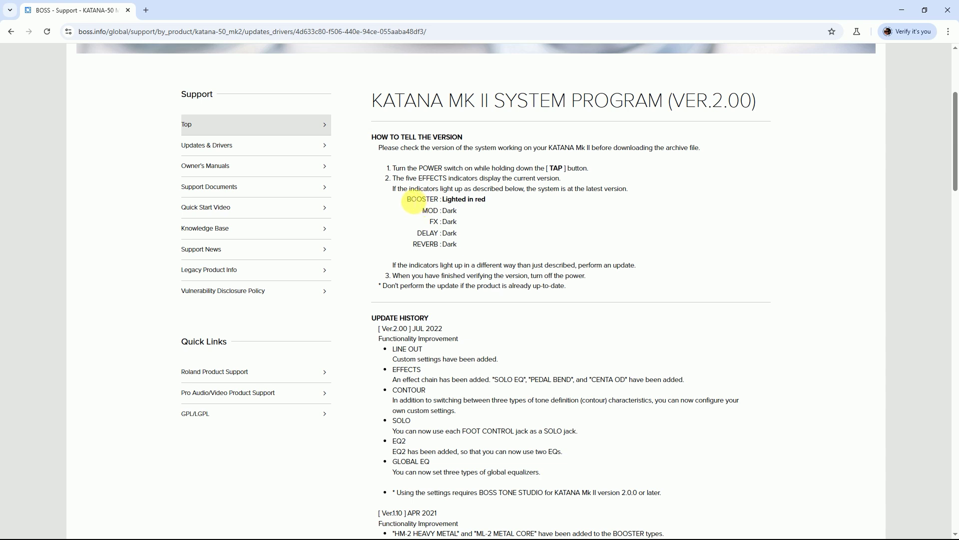
pyautogui.moveTo(409, 199); pyautogui.dragTo(456, 246)
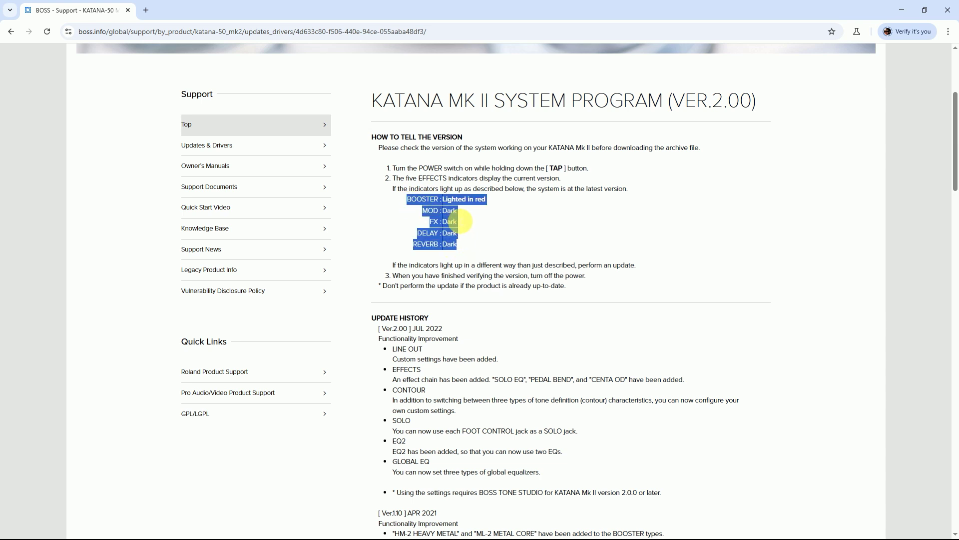
pyautogui.click(693, 260)
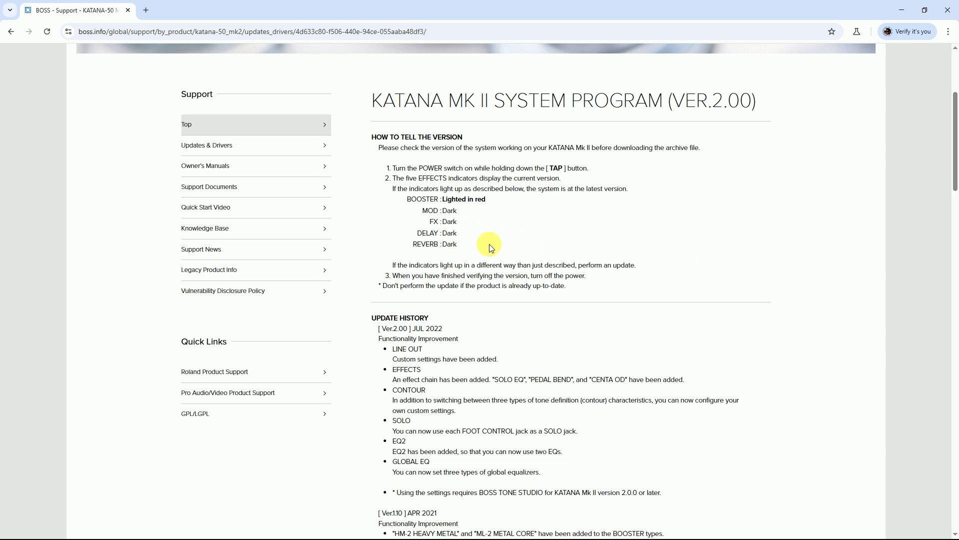
pyautogui.scroll(-10, 625, 330)
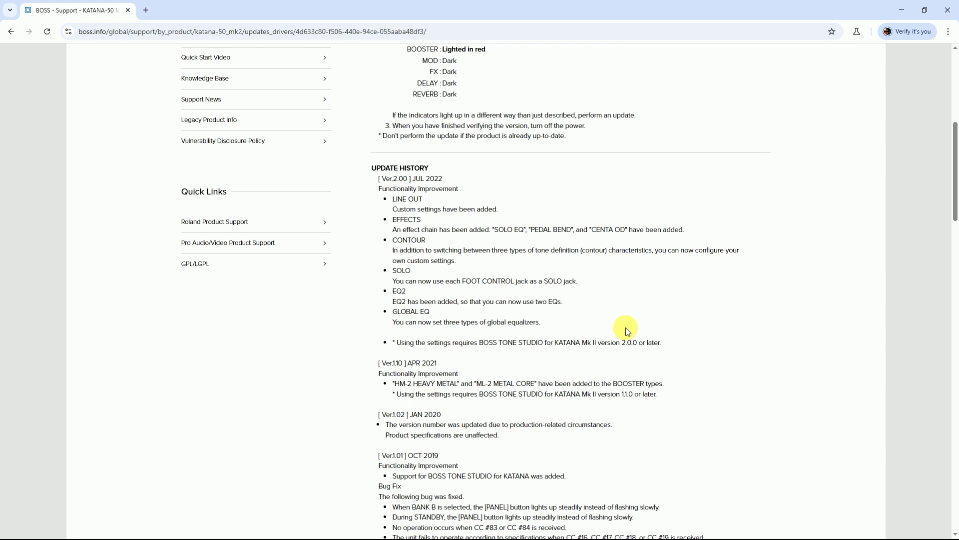
# Scroll down the System Program page toward the firmware update procedure
pyautogui.scroll(-7, 622, 319)
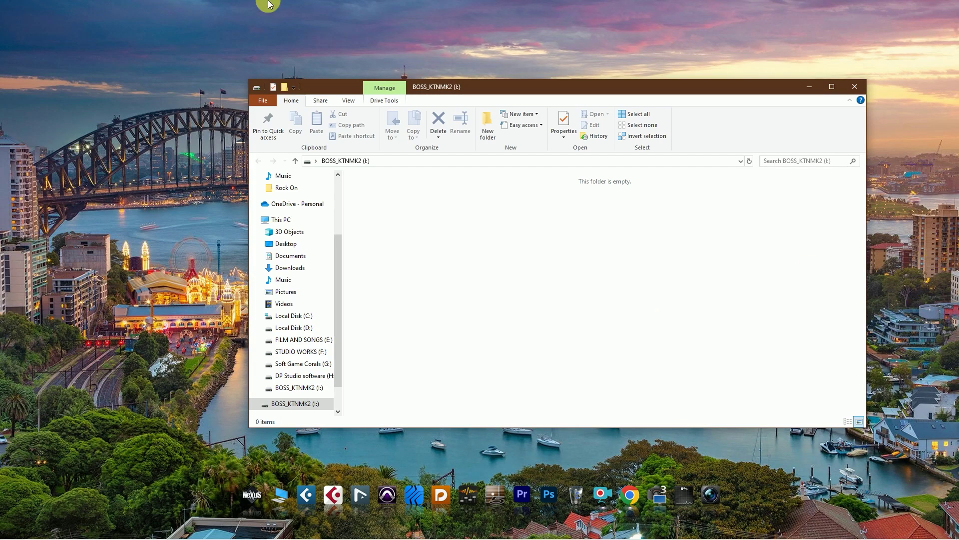
# Check the BOSS_KTNMK2 (I:) drive, then select KATANAM2.BIN and ROMINFO in katana2_sys_v200
pyautogui.click(281, 219)
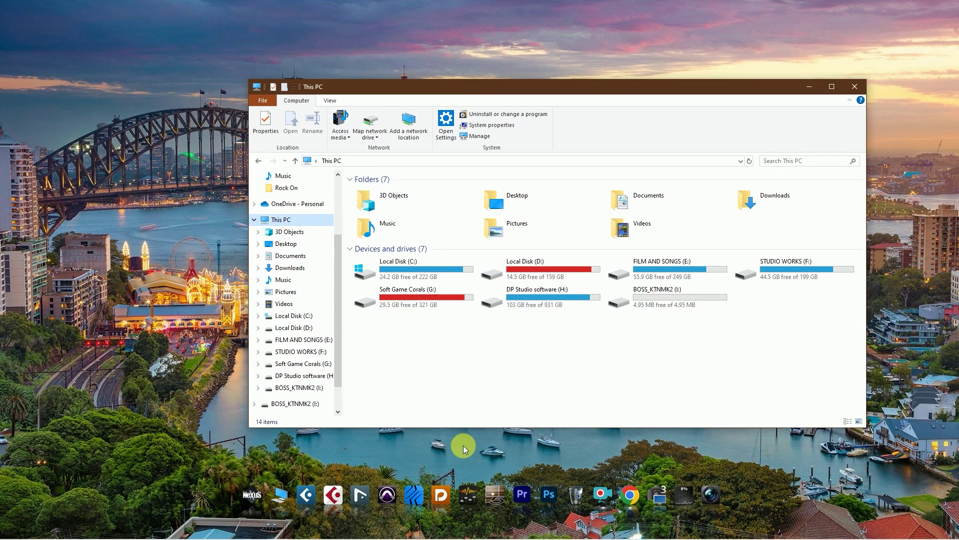
pyautogui.doubleClick(667, 306)
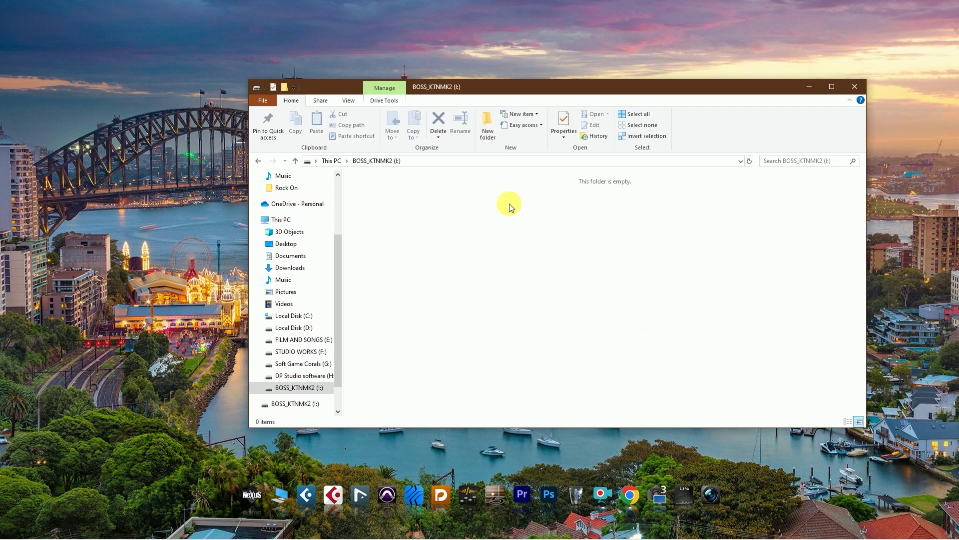
pyautogui.click(289, 268)
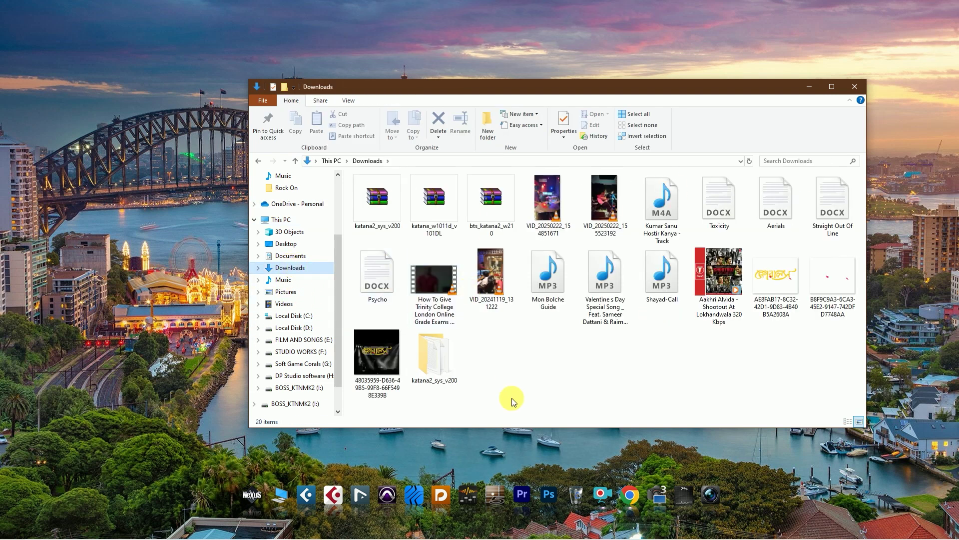
pyautogui.doubleClick(448, 356)
pyautogui.moveTo(495, 266); pyautogui.dragTo(368, 199)
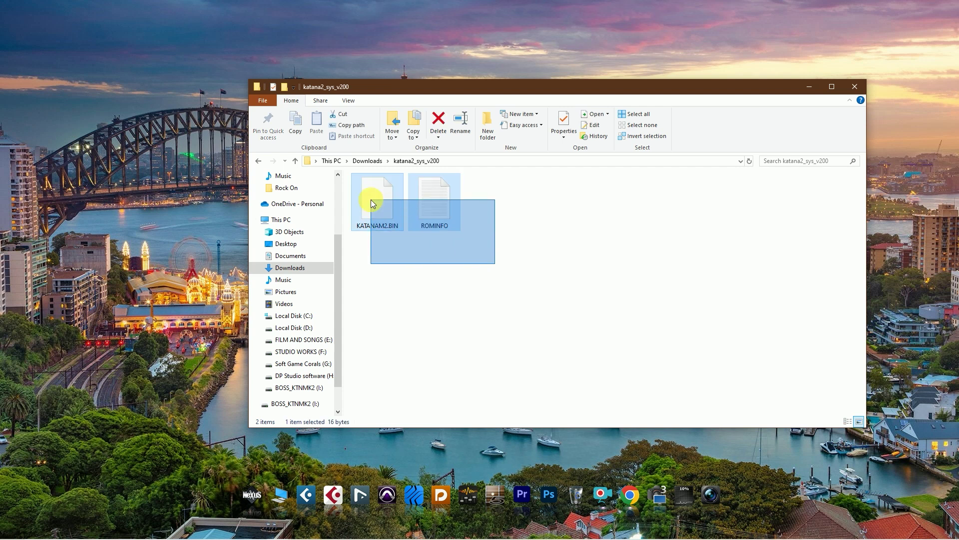
# Open BOSS_KTNMK2 (I:) in a second window placed beside the firmware files
pyautogui.click(285, 499)
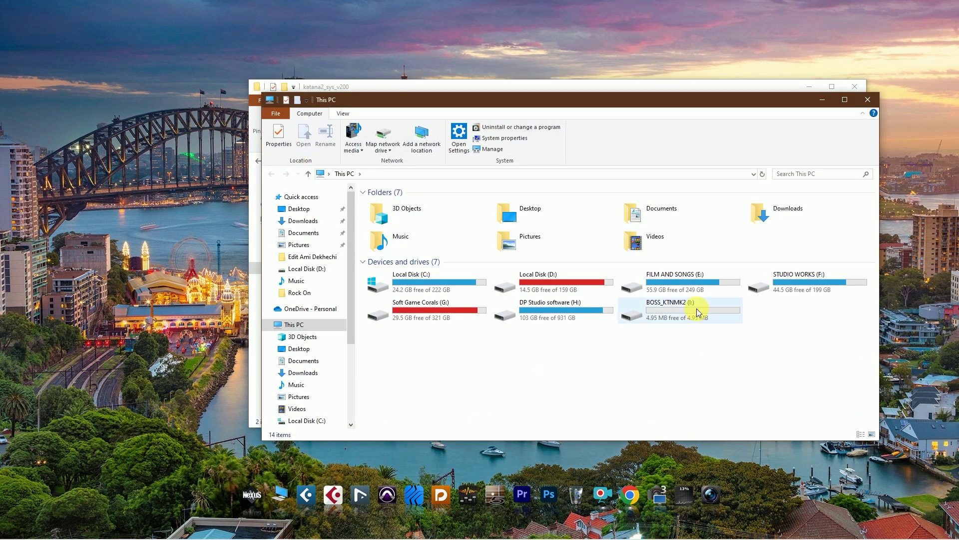
pyautogui.doubleClick(696, 306)
pyautogui.moveTo(520, 102); pyautogui.dragTo(495, 277)
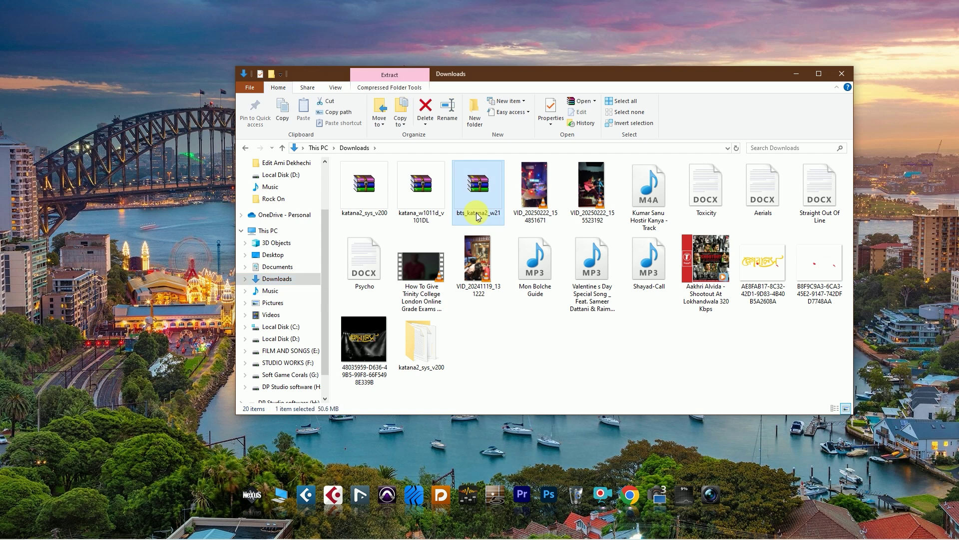
# Inspect bts_katana2_w210.zip in WinRAR, dismiss the licence reminder, close it, and bring up Start
pyautogui.doubleClick(476, 216)
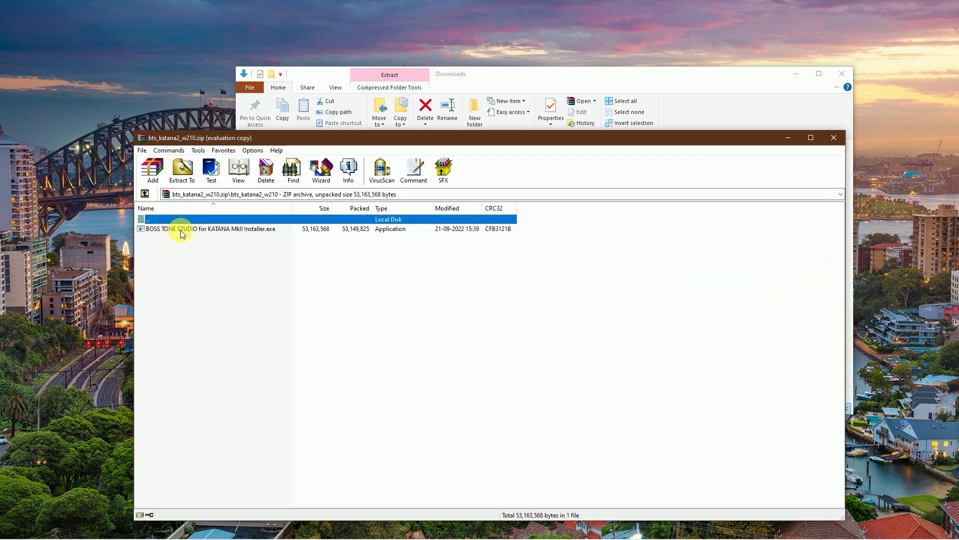
pyautogui.click(566, 291)
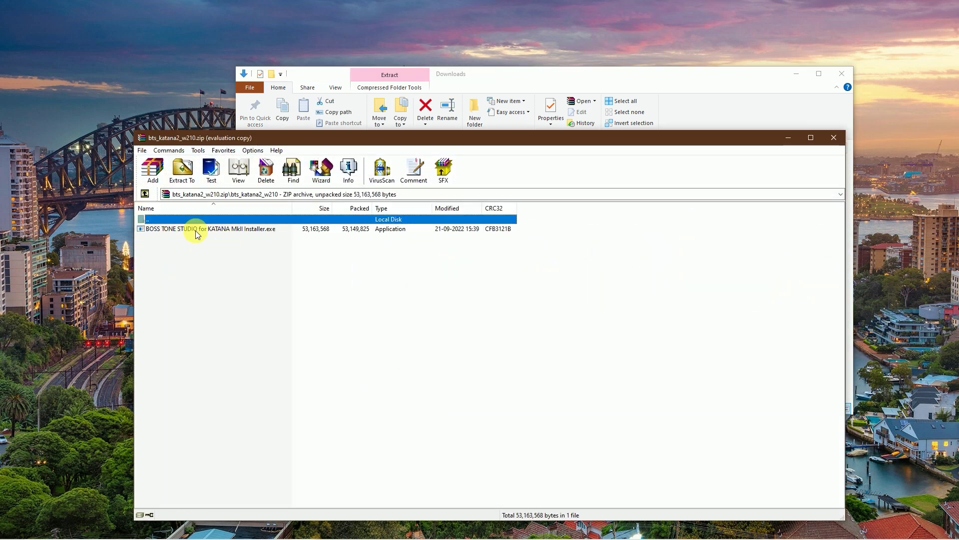
pyautogui.click(836, 138)
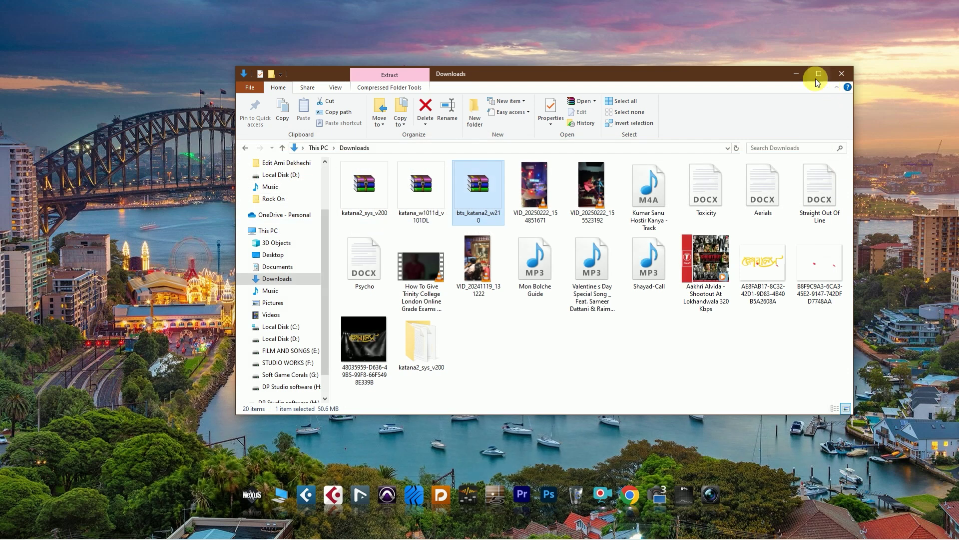
pyautogui.click(796, 75)
pyautogui.click(12, 530)
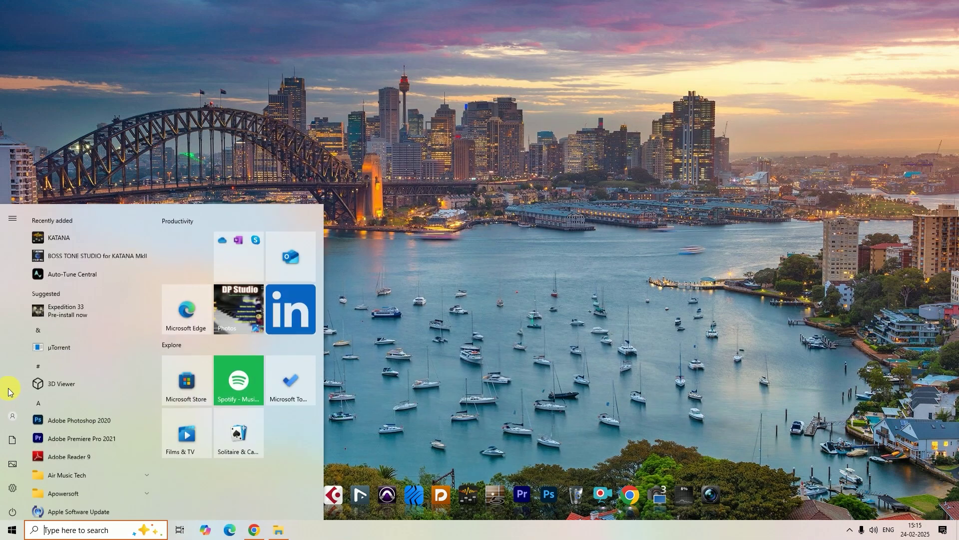
# Launch BOSS TONE STUDIO and load A: CH-1, A: CH-2 Full Clean, B: CH-1 Echo Crunch, B: CH-2 Modern Lead
pyautogui.click(57, 249)
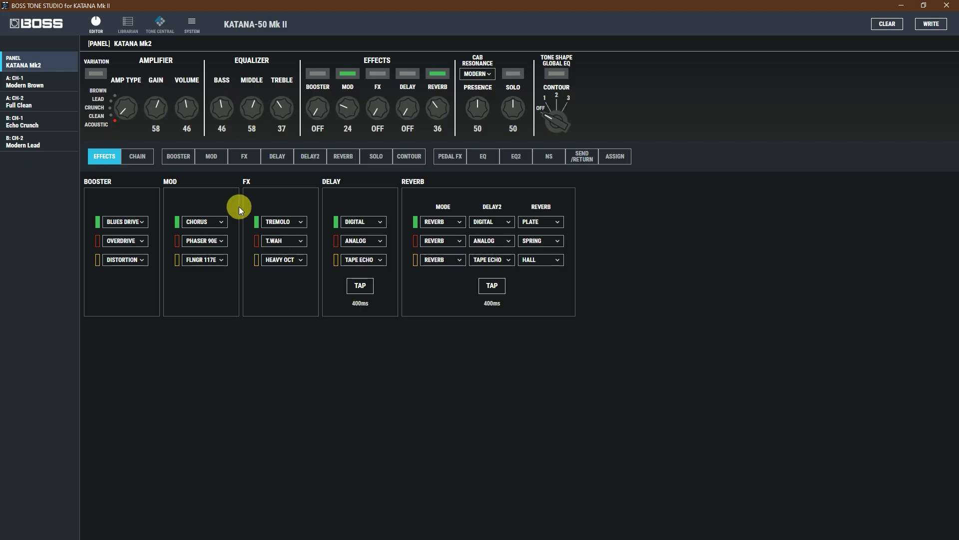
pyautogui.click(35, 86)
pyautogui.click(33, 109)
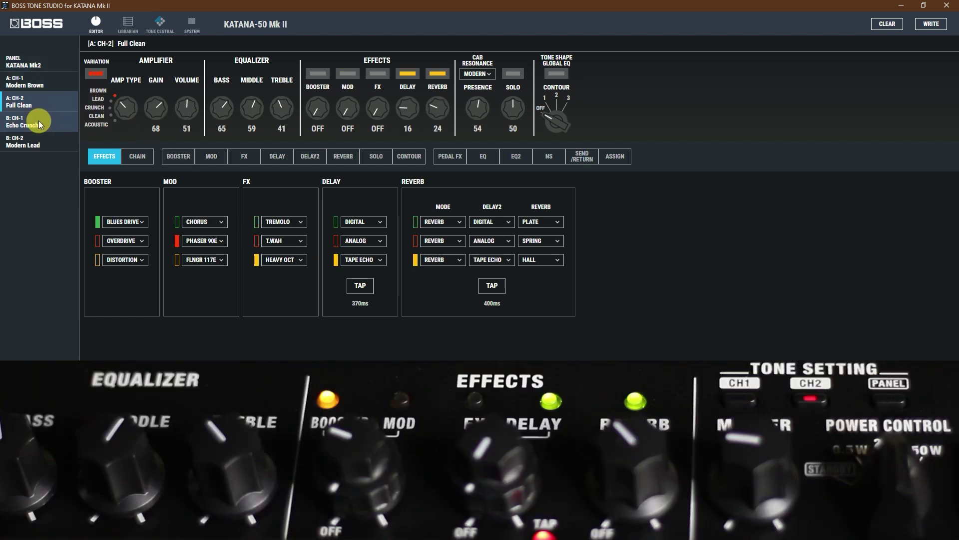
pyautogui.click(63, 125)
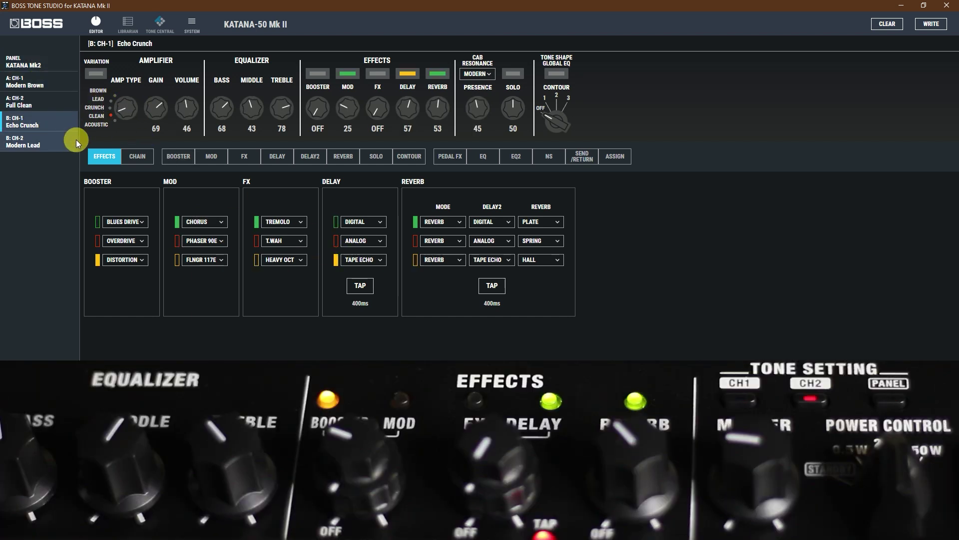
pyautogui.click(55, 145)
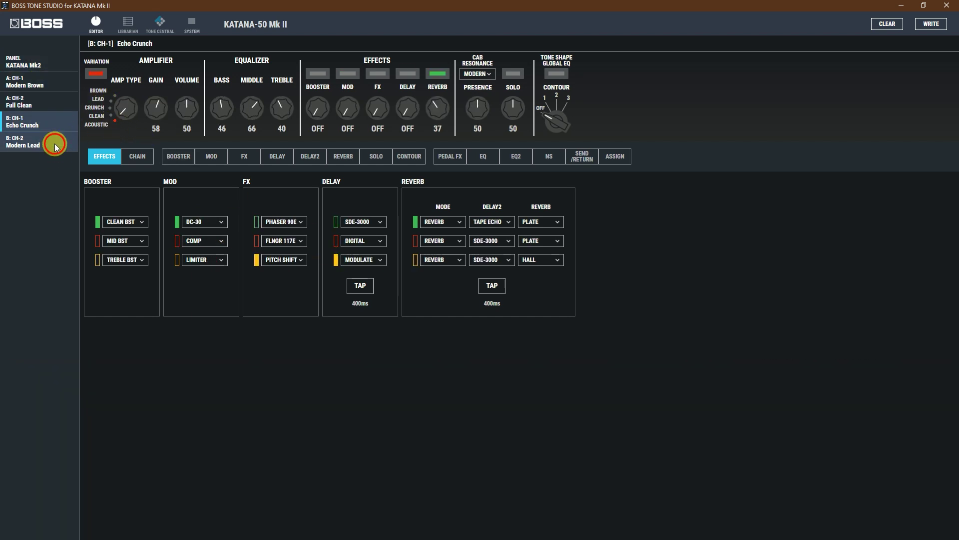